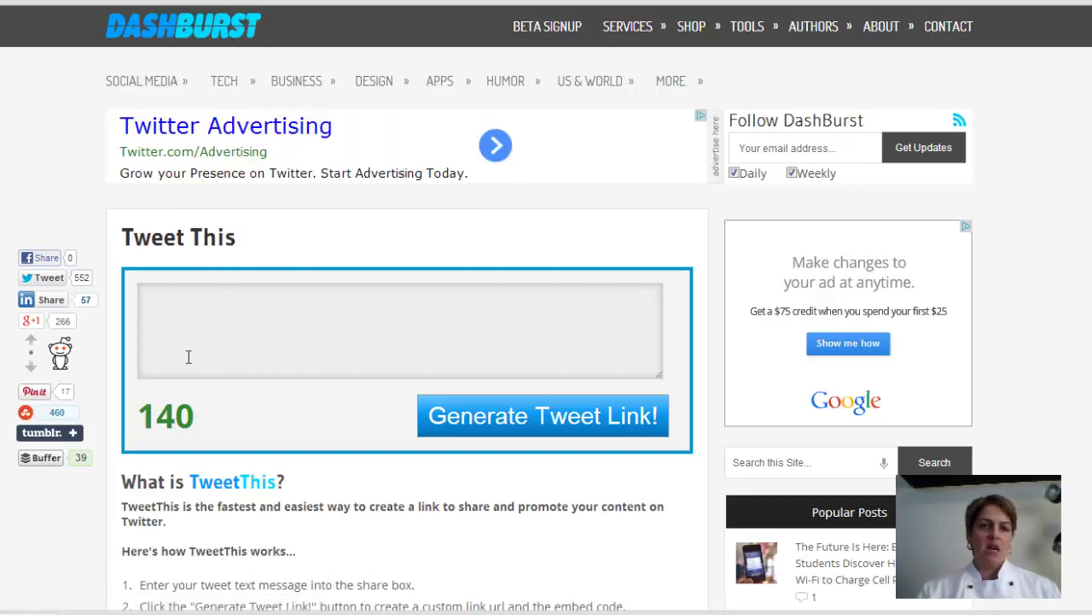
Step: Enter the tweet text "tweet this is cool", generate its tweet link and review the resulting URL and embed code fields
left_click(259, 344)
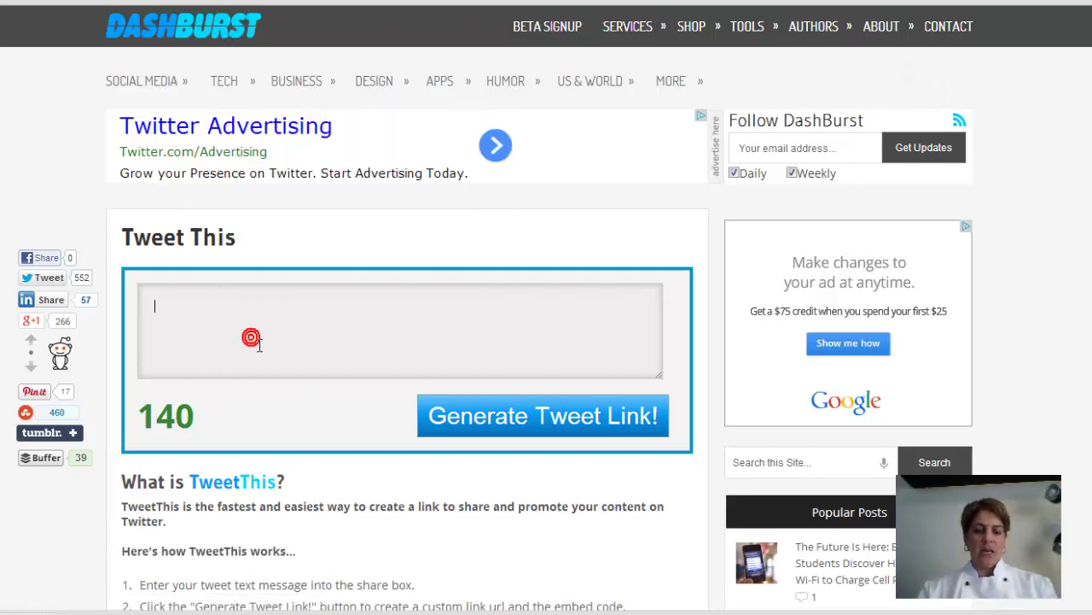
type("tw")
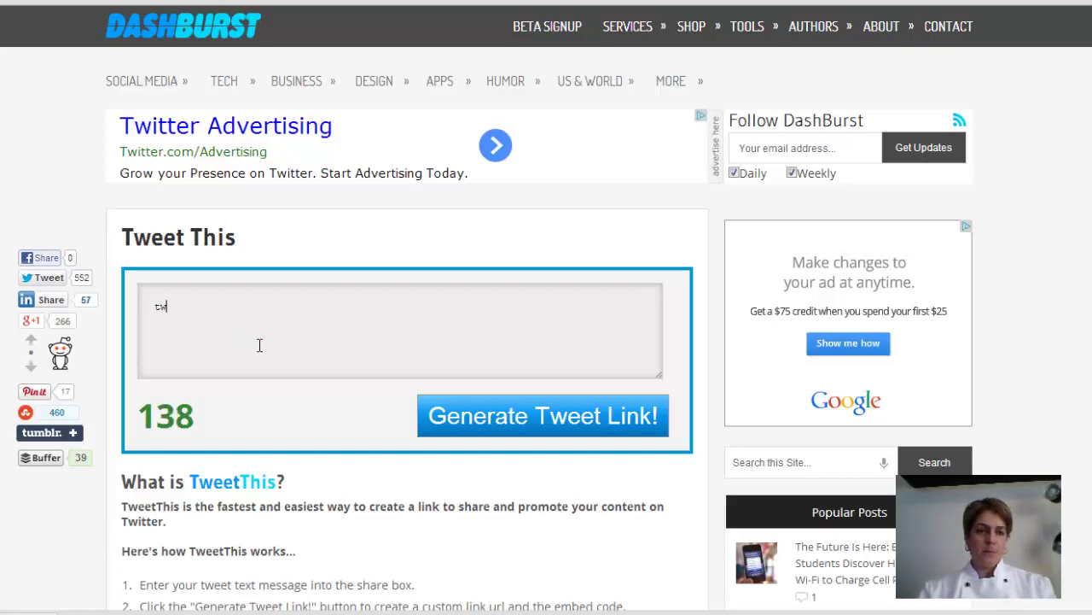
type("eet this is ")
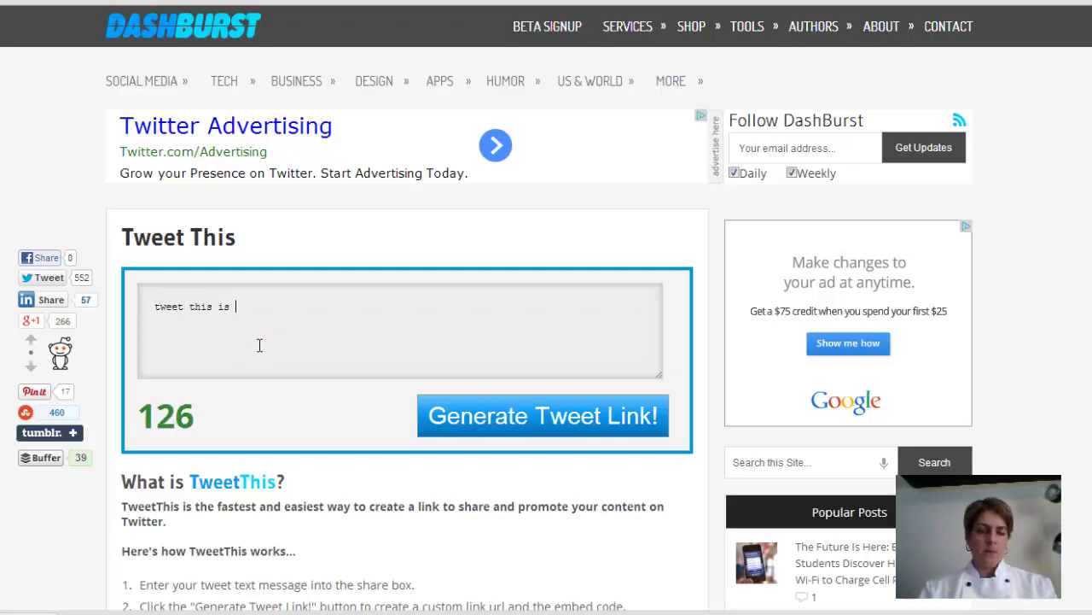
type("cool")
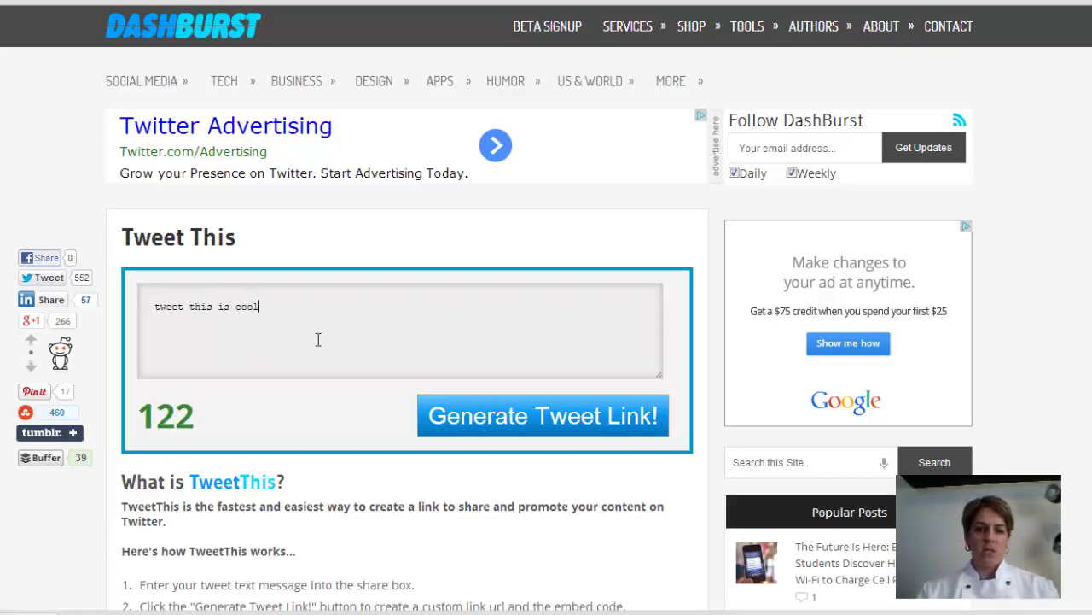
left_click(530, 431)
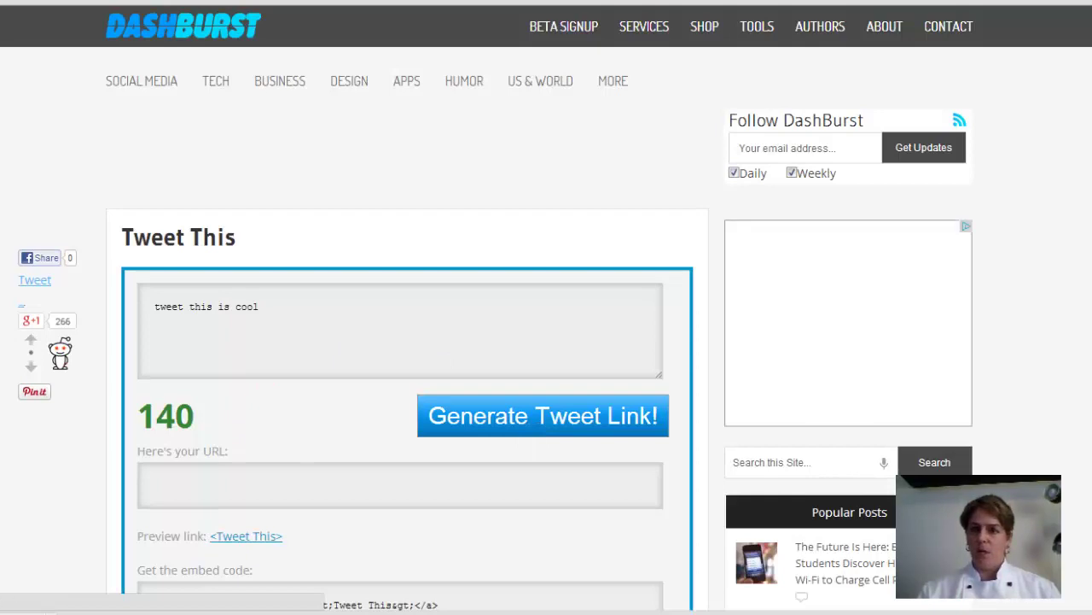
scroll(785, 383, "down", 3)
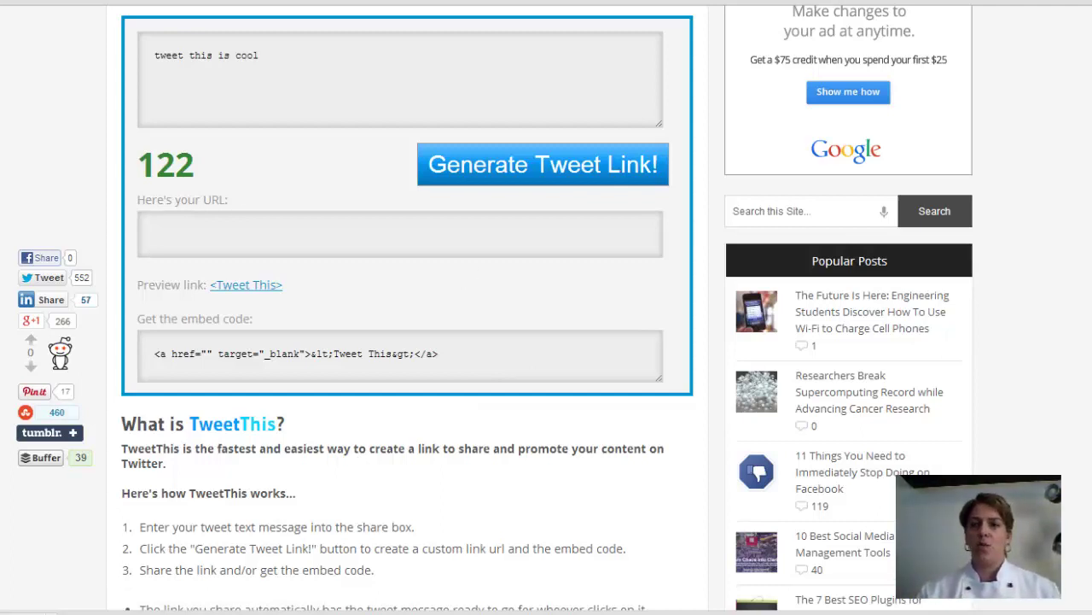
scroll(547, 307, "up", 3)
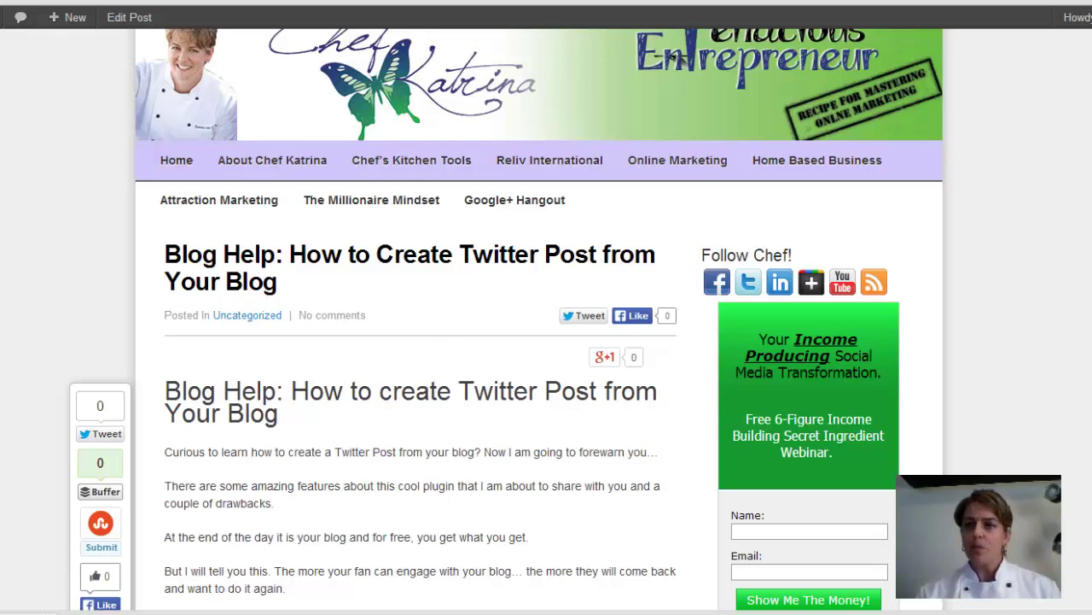
Step: View the blog post's introduction and follow the Click to Tweet link in its "Discover how to create" box
scroll(546, 341, "down", 3)
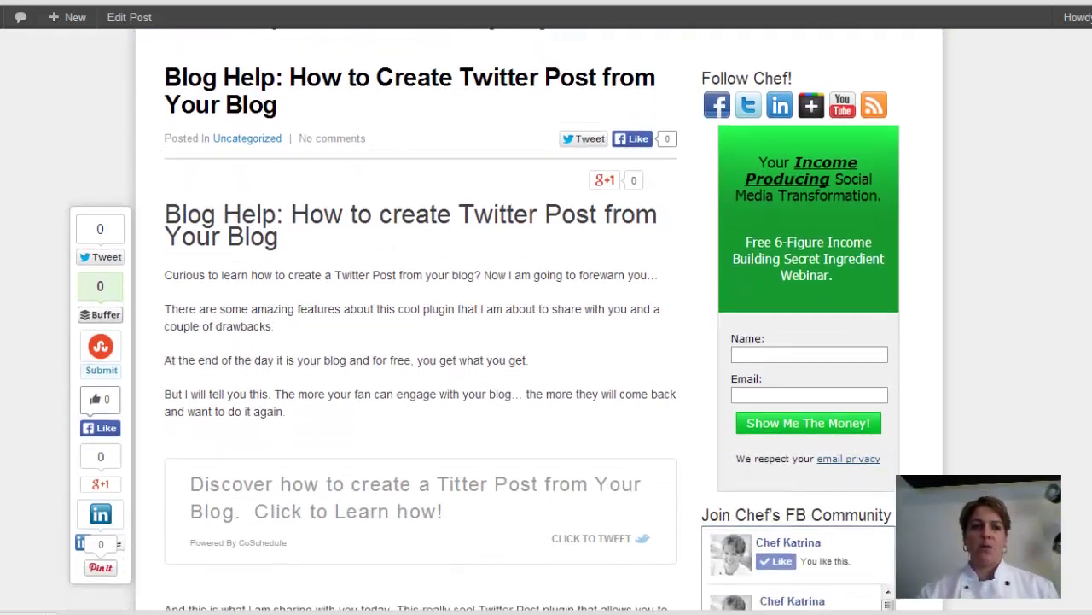
scroll(958, 165, "down", 2)
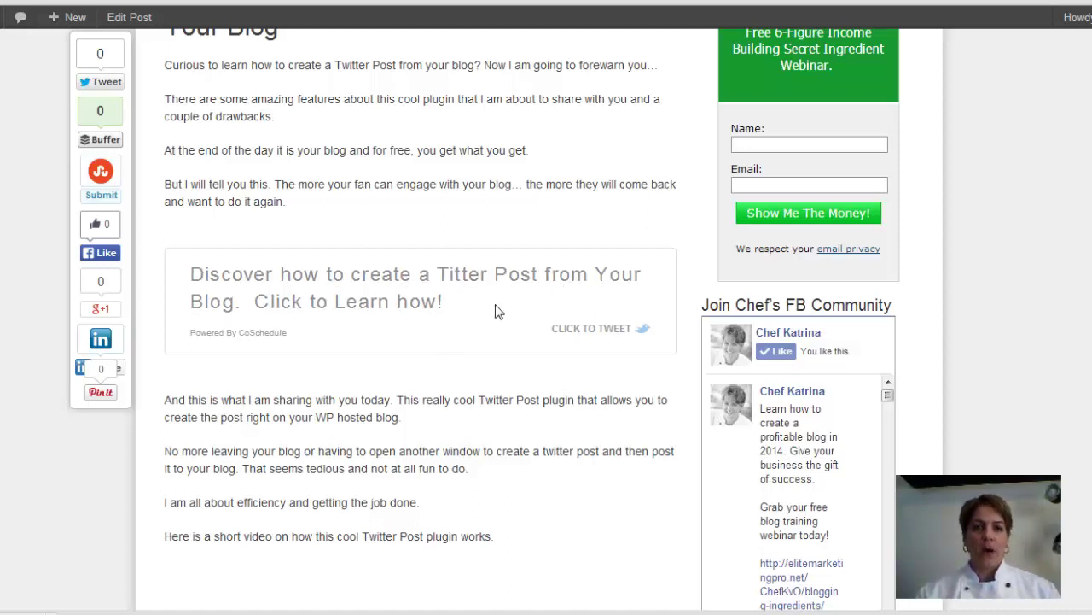
left_click(612, 339)
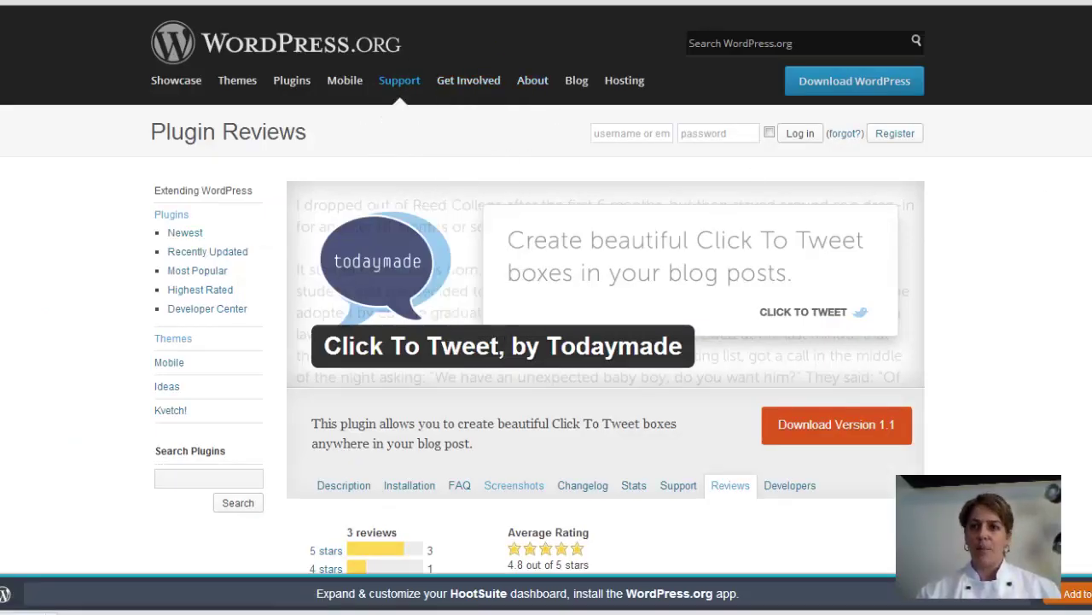
Step: Examine the Click To Tweet by Todaymade plugin page, including its description, star ratings and user reviews
scroll(1049, 202, "down", 1)
scroll(546, 290, "down", 1)
scroll(547, 290, "up", 1)
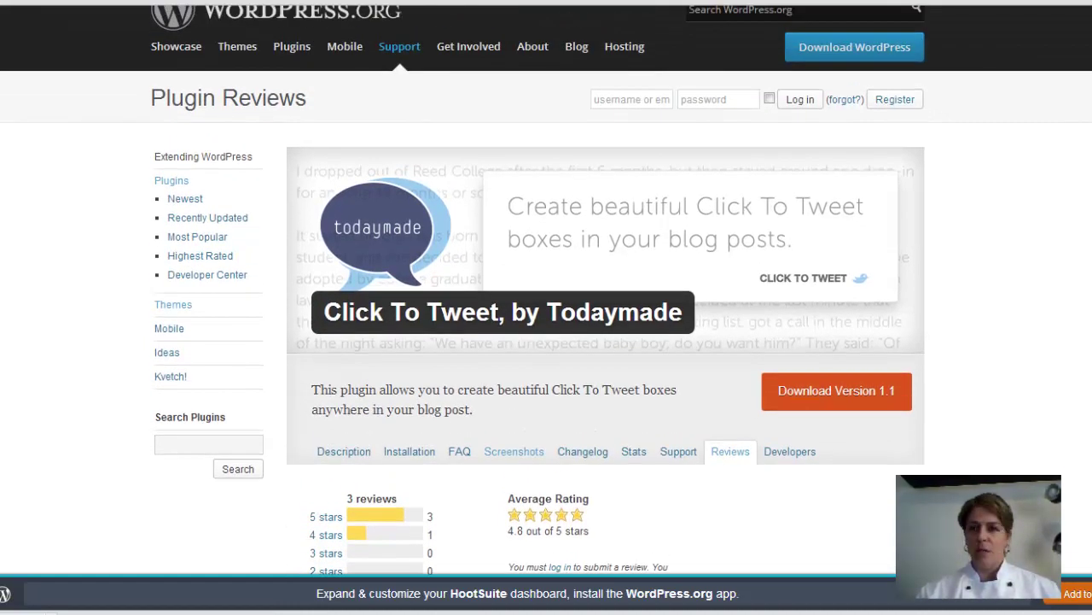
scroll(546, 290, "up", 1)
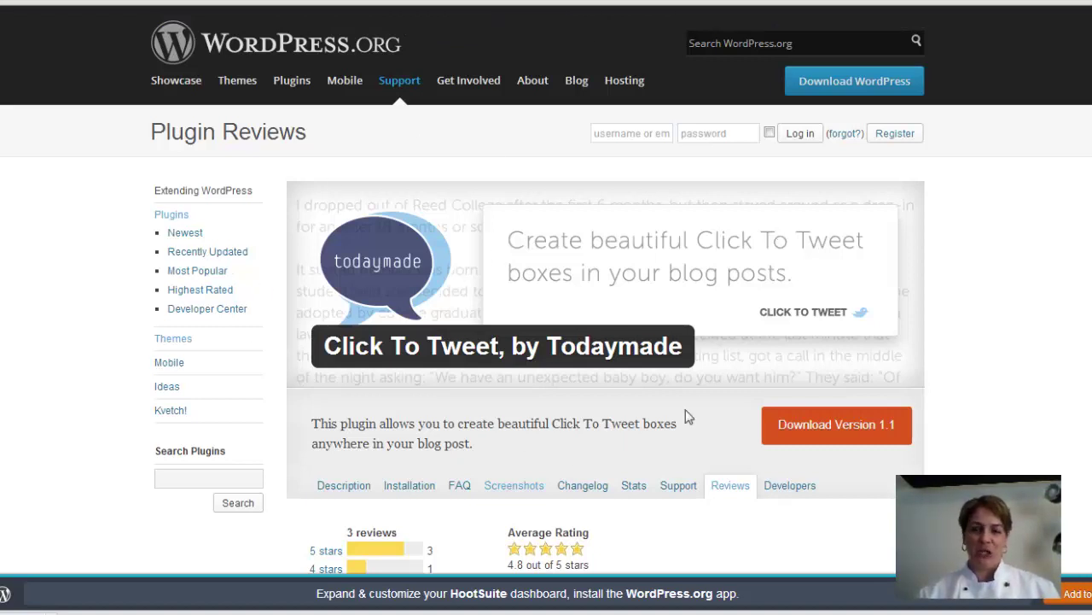
scroll(546, 290, "down", 3)
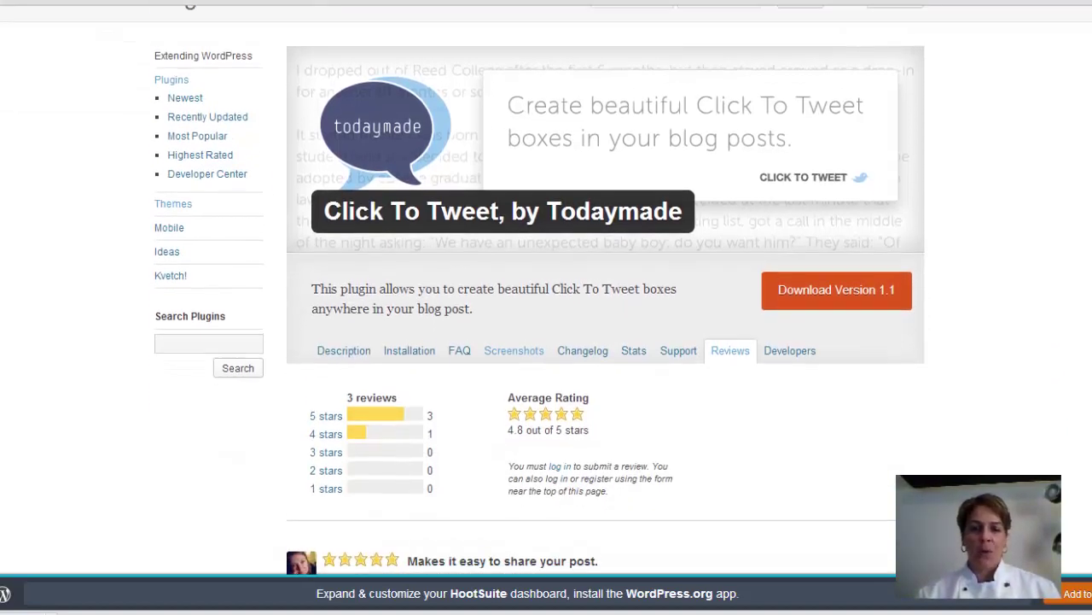
scroll(546, 290, "down", 1)
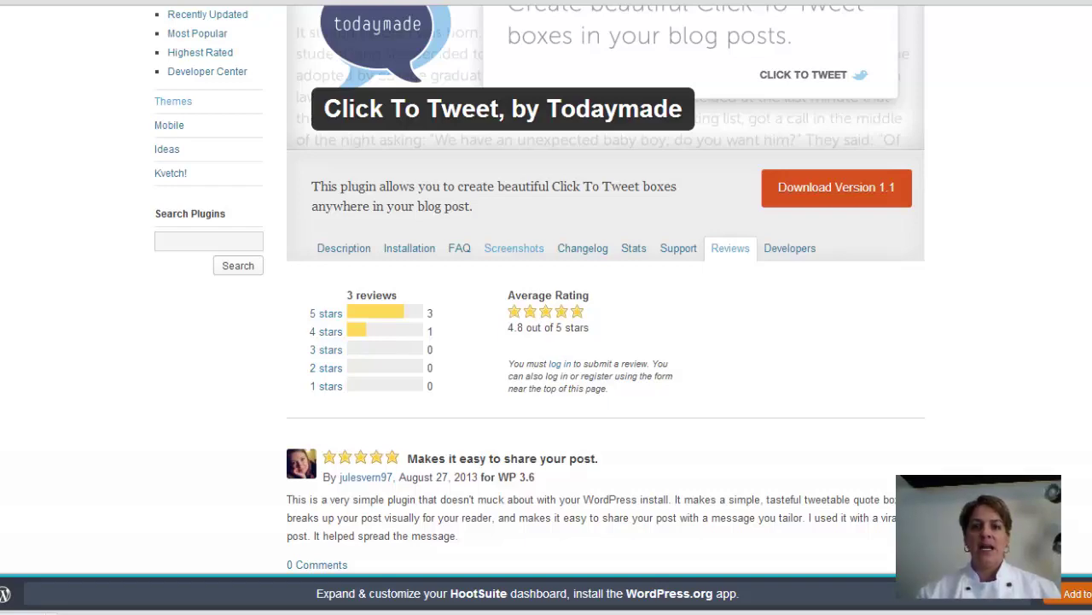
scroll(546, 290, "up", 3)
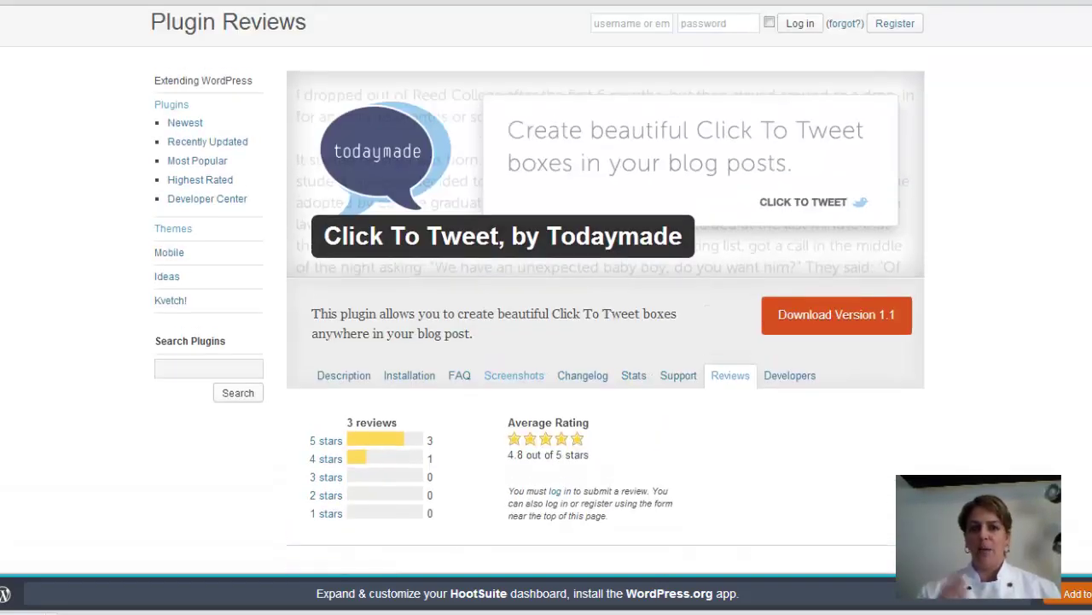
scroll(547, 290, "up", 3)
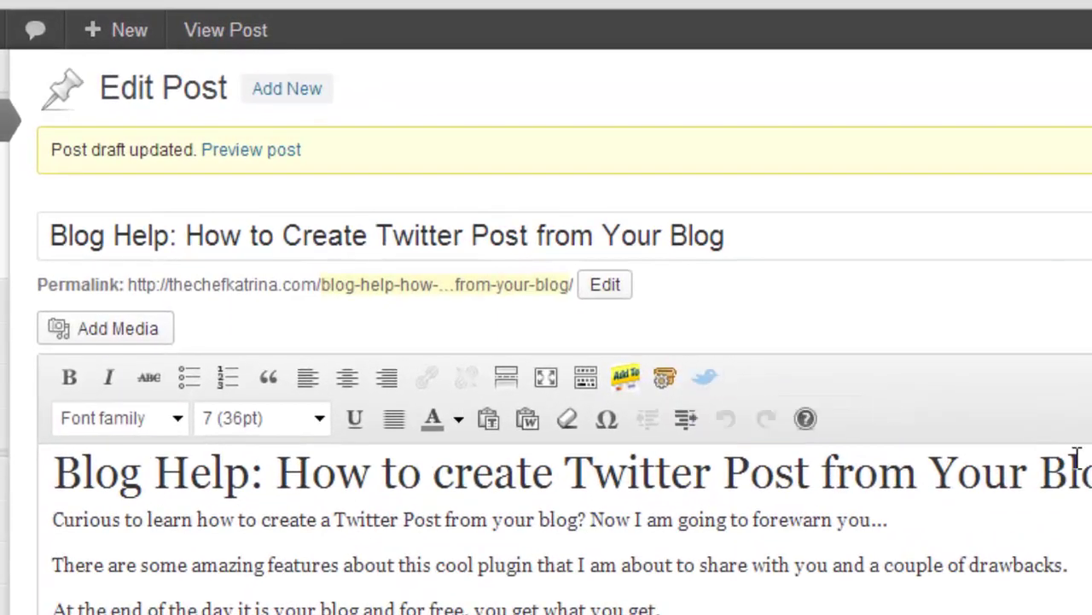
Step: Add an empty paragraph after the Cons list at the end of the blog post
scroll(546, 529, "down", 10)
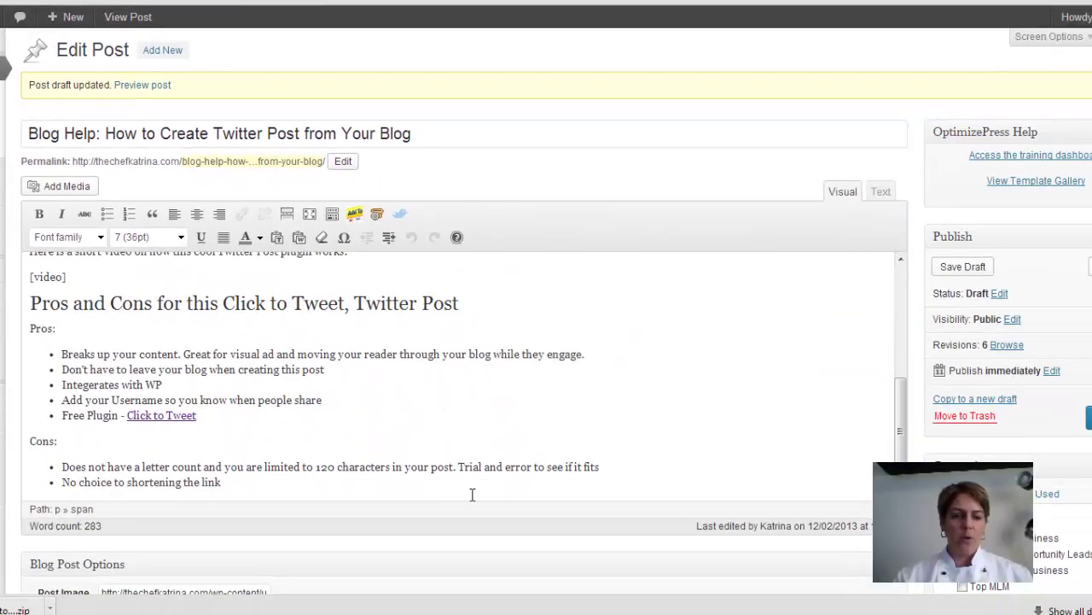
left_click(292, 483)
key("Return")
key("Return")
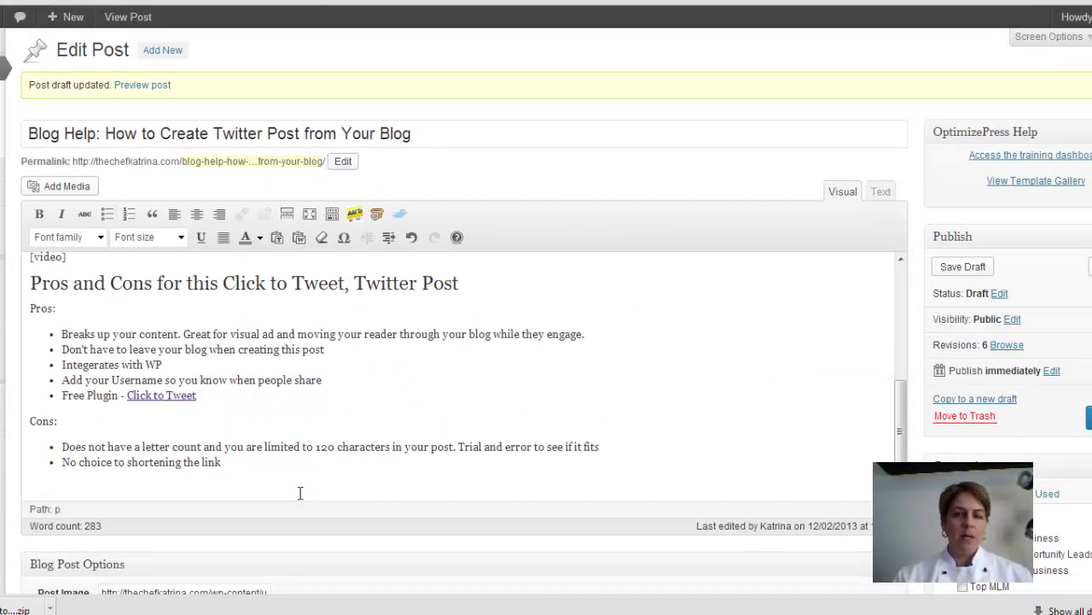
Step: Insert a Click To Tweet box with the text "The power of engagement is what makes a blog work"
left_click(401, 215)
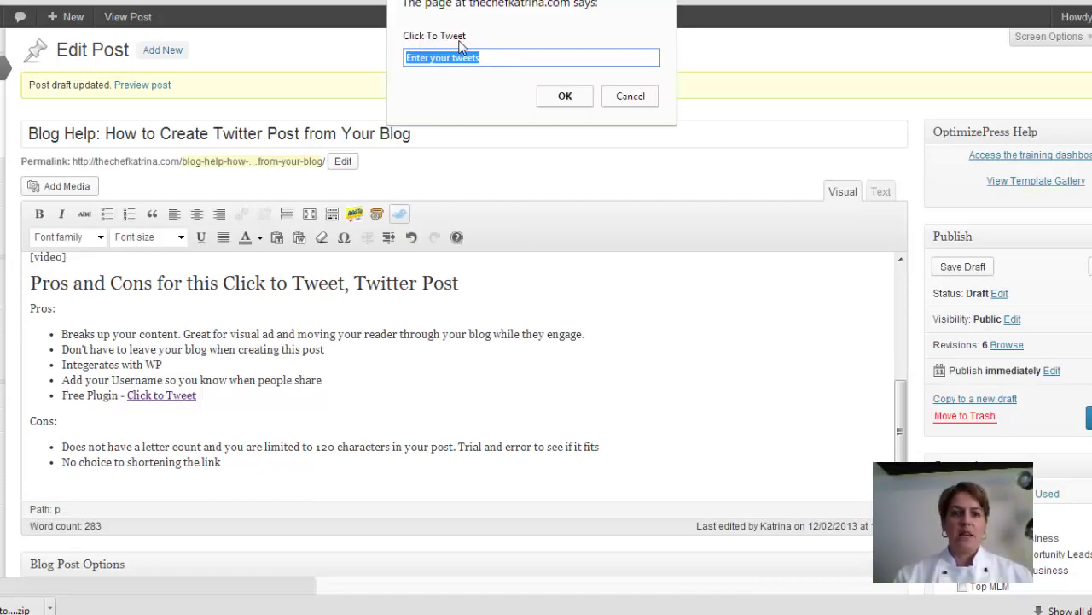
left_click(501, 58)
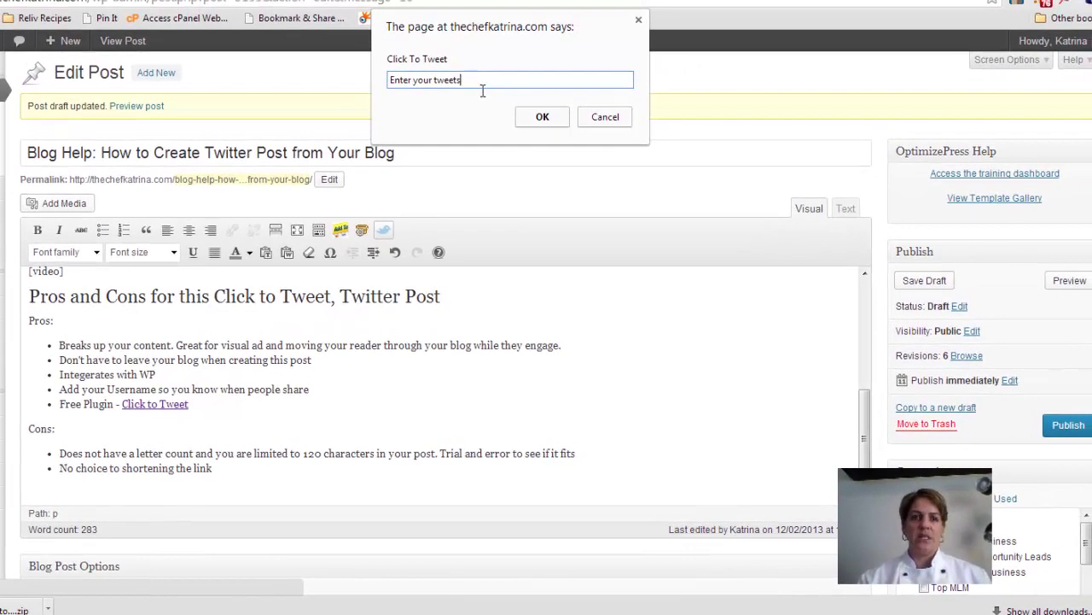
left_click_drag(476, 81, 378, 89)
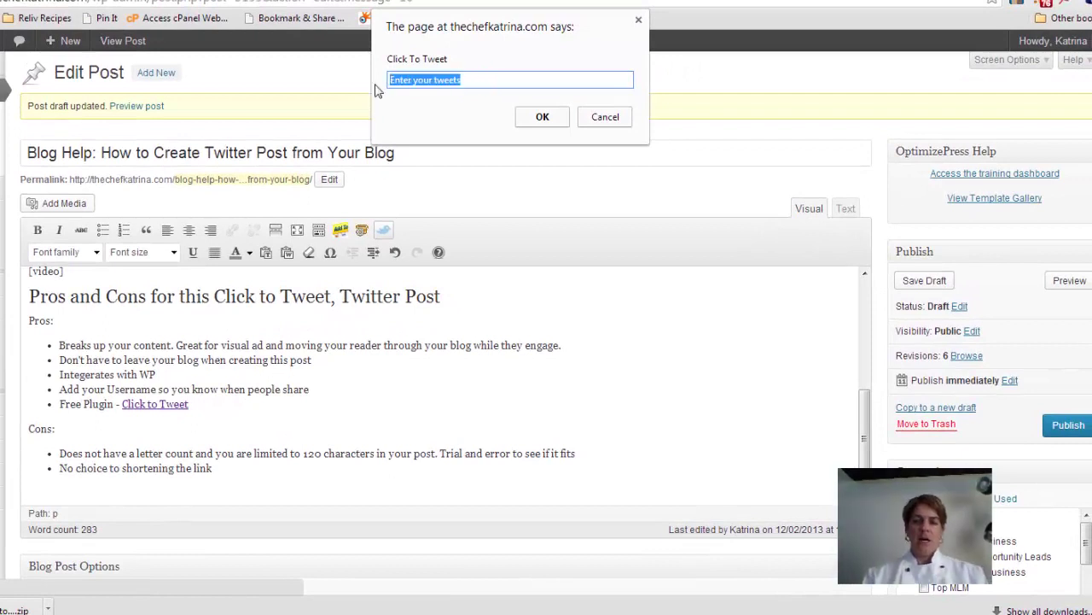
type("S")
type("The p")
type("ower of engea")
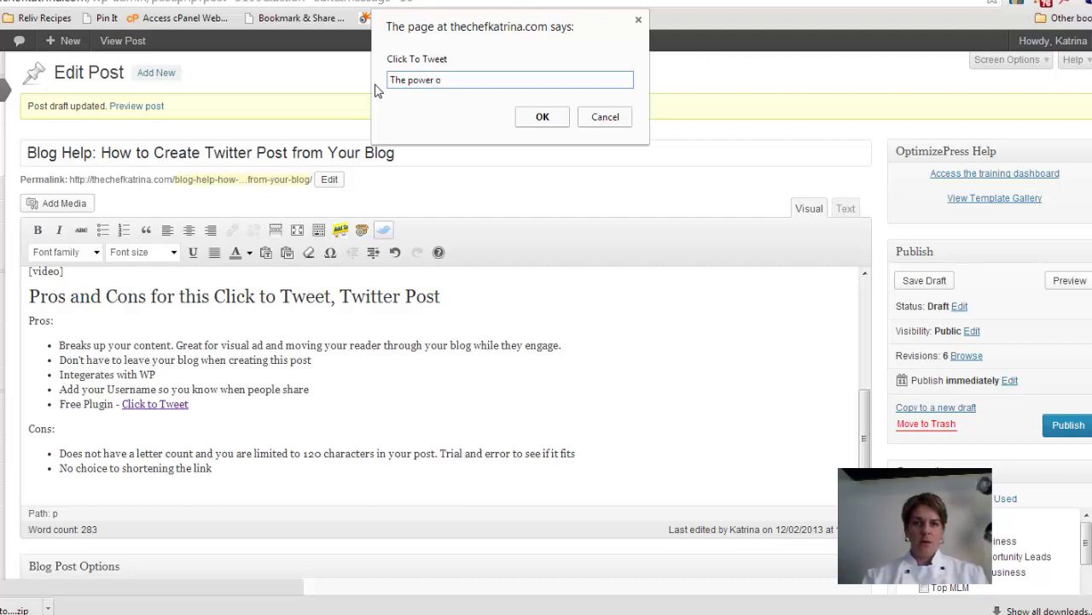
key("BackSpace")
key("BackSpace")
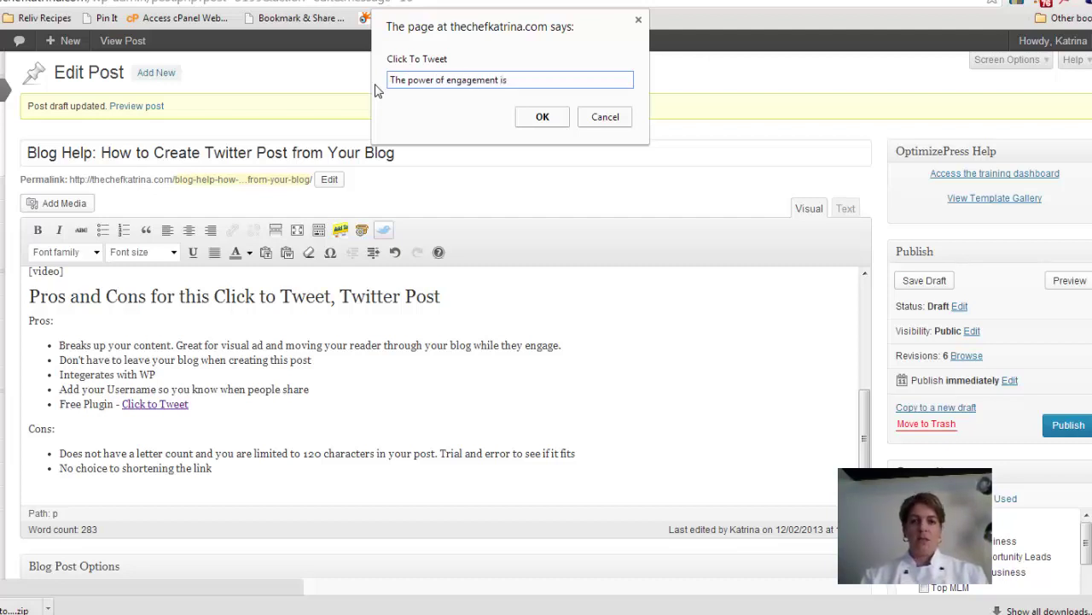
type("makes a blog work")
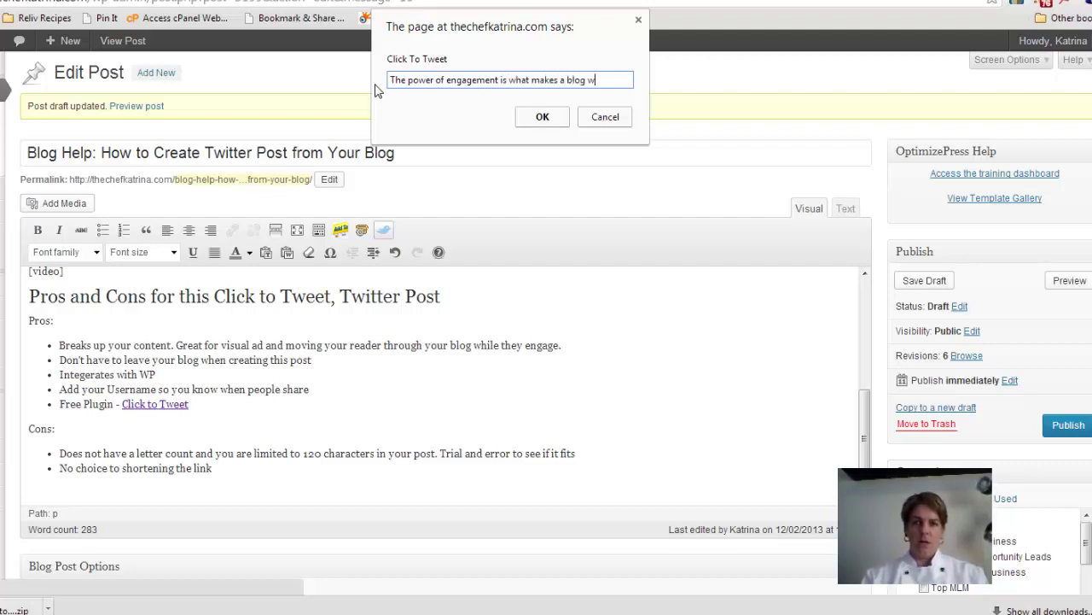
left_click(544, 119)
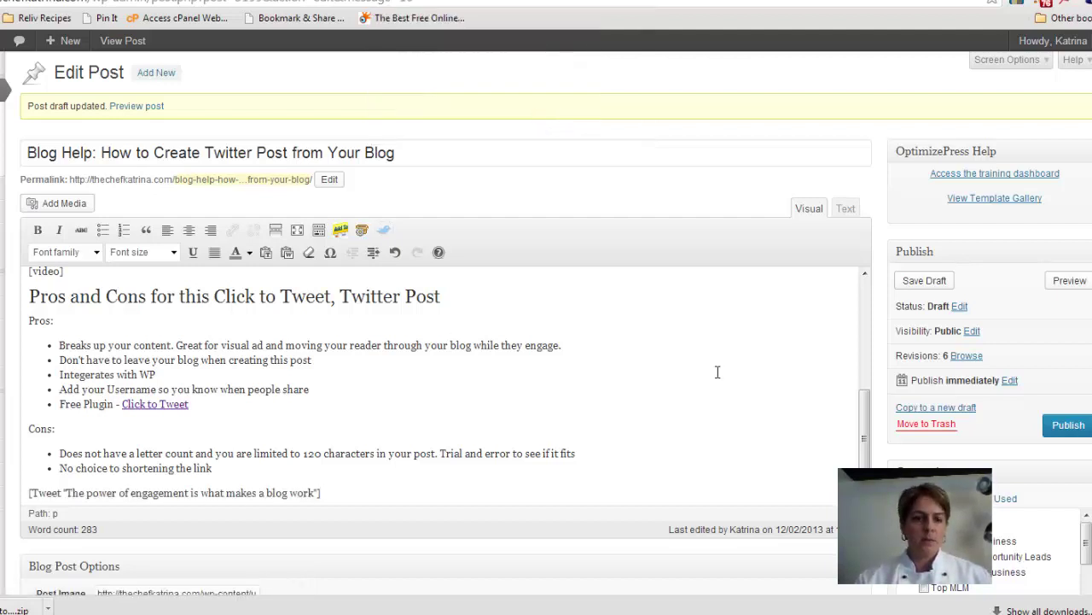
Step: Save the blog post as a draft and open its preview
scroll(865, 419, "down", 1)
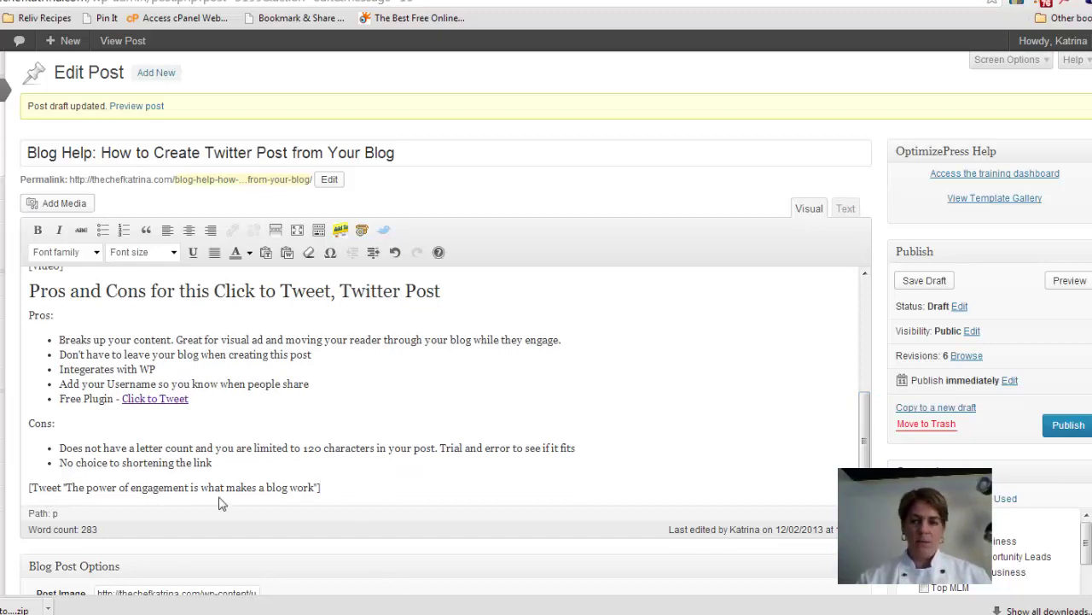
left_click(927, 282)
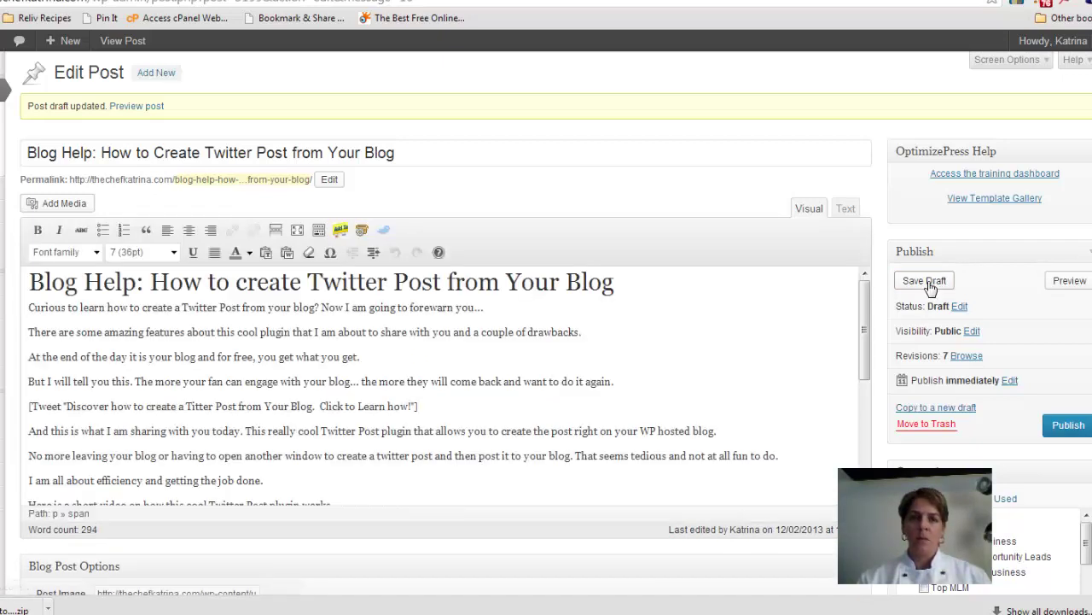
left_click(133, 108)
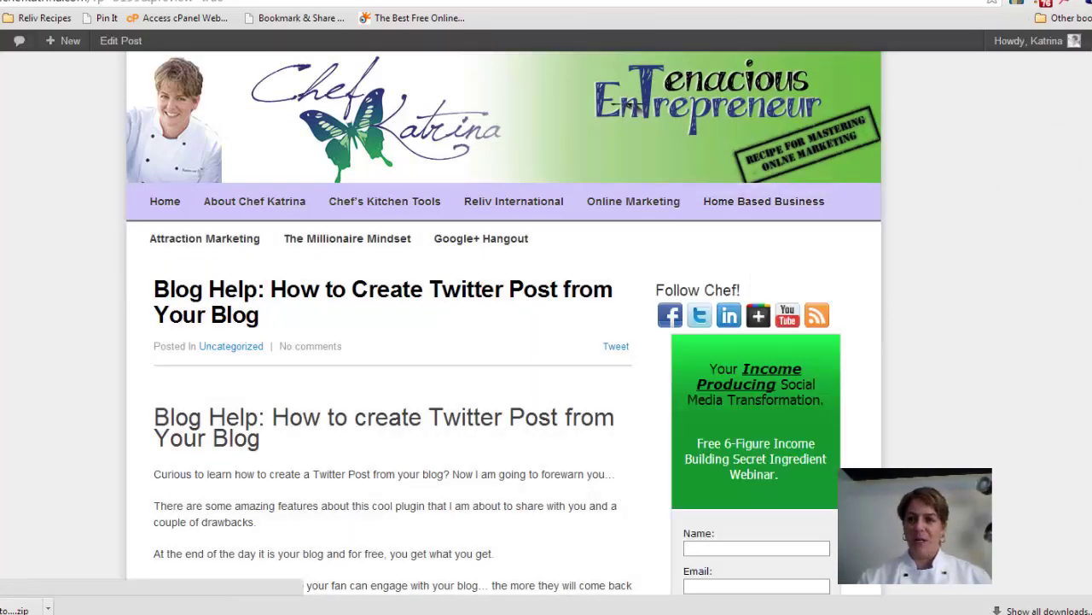
Step: Examine the previewed post, checking both Click To Tweet boxes and the pros and cons section
scroll(1065, 175, "down", 5)
scroll(442, 323, "down", 4)
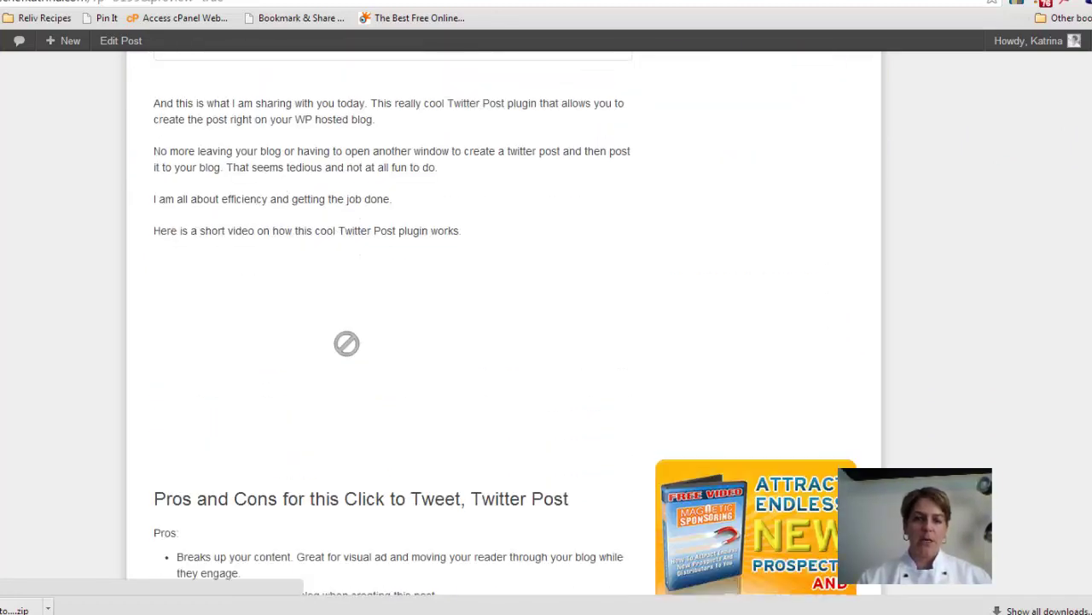
scroll(546, 324, "down", 1)
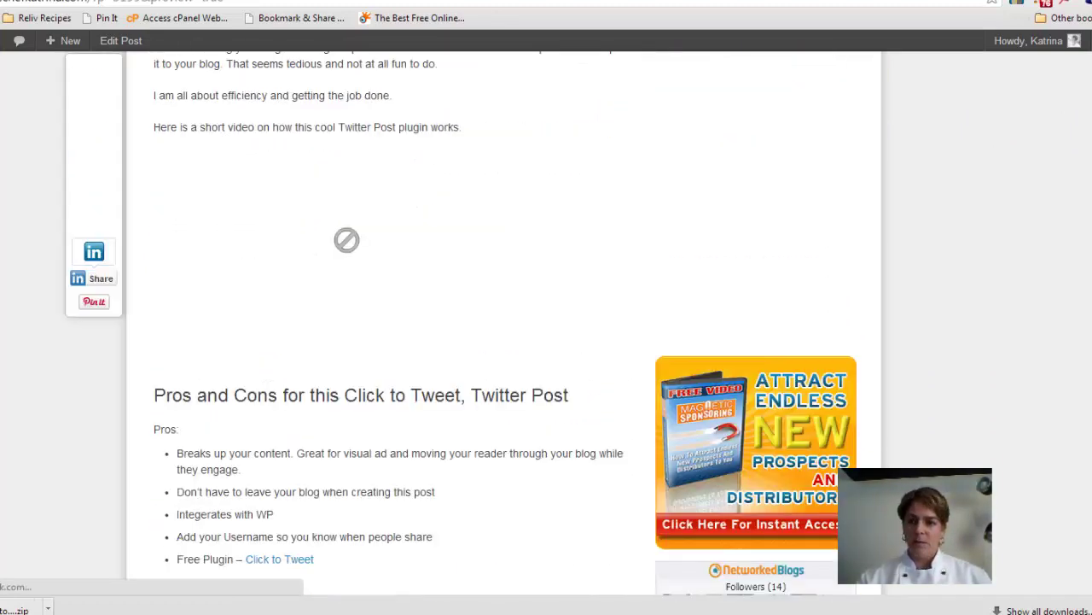
scroll(546, 324, "up", 1)
scroll(925, 276, "up", 5)
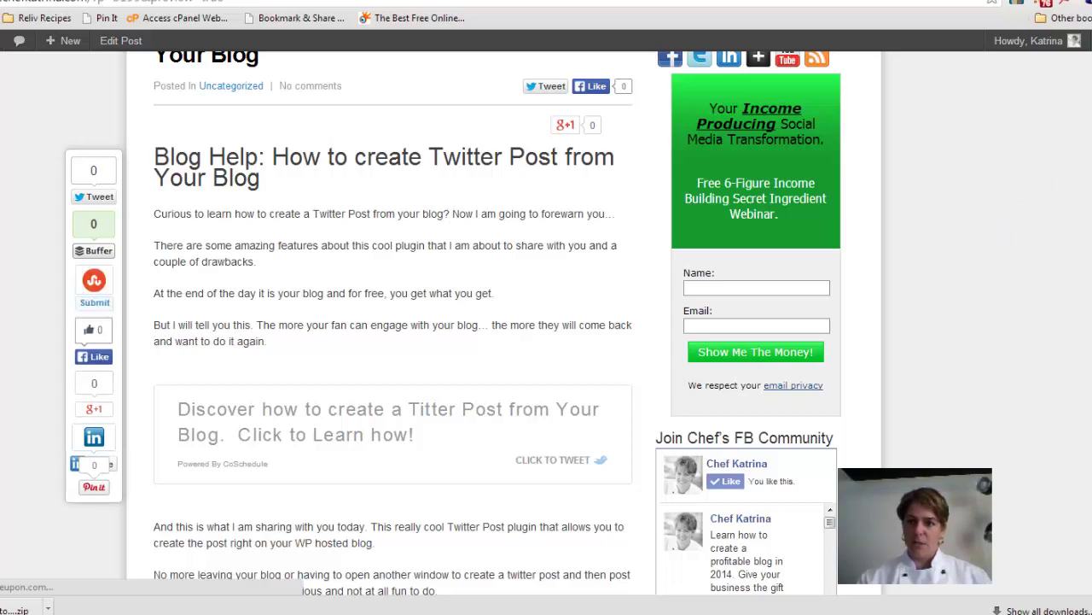
scroll(503, 323, "down", 9)
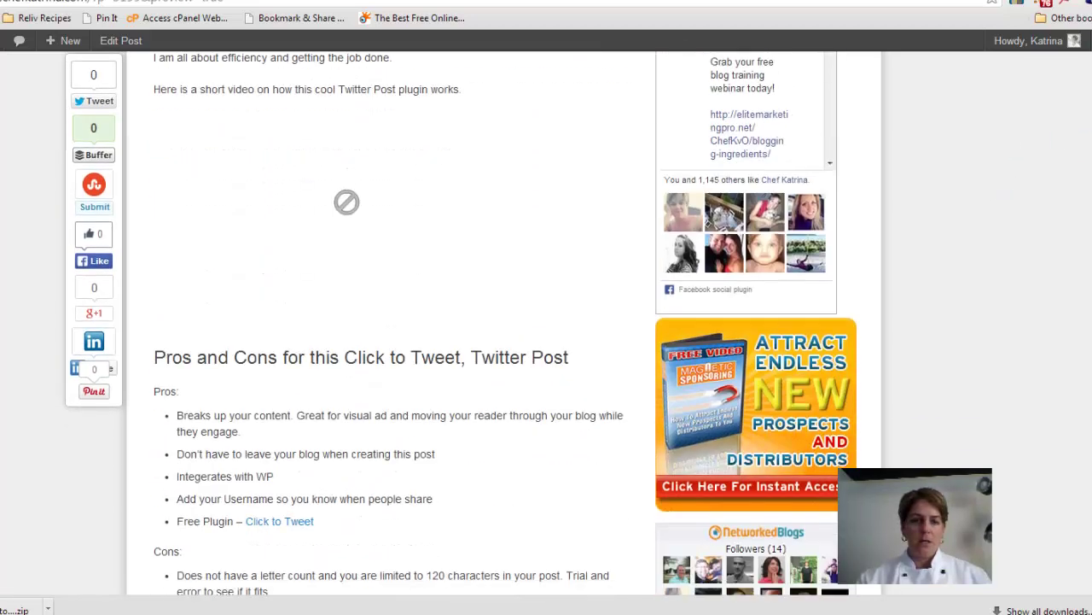
scroll(503, 323, "down", 2)
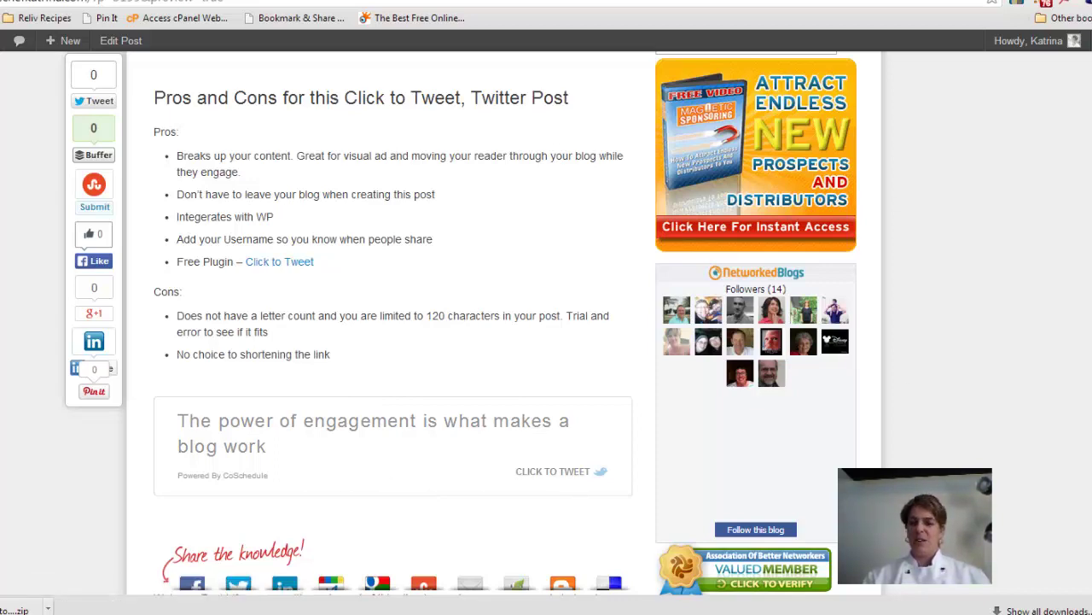
scroll(392, 324, "down", 3)
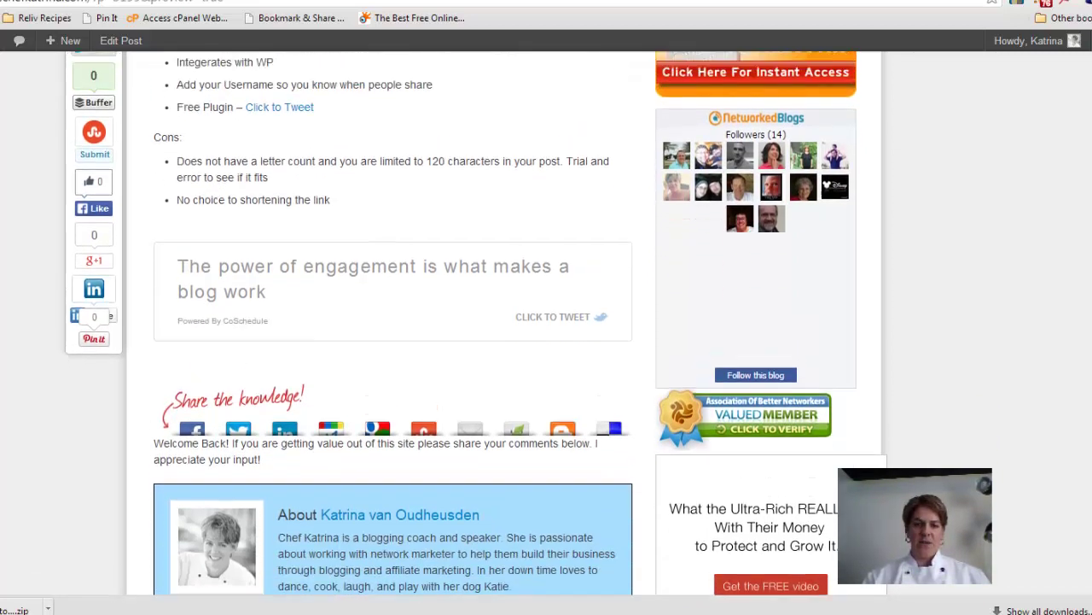
scroll(393, 325, "up", 3)
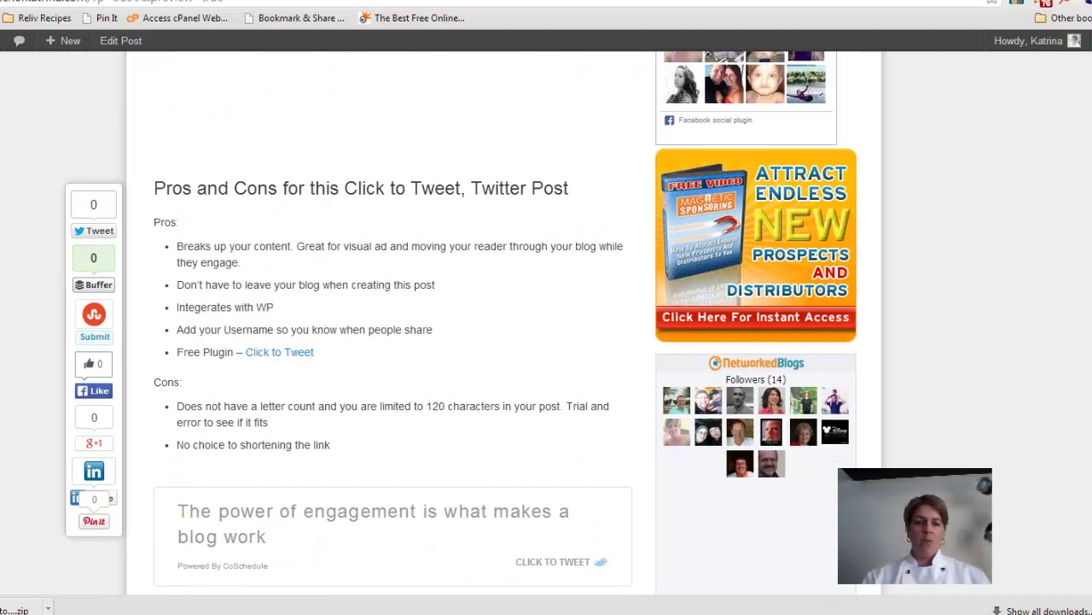
scroll(393, 324, "up", 3)
scroll(393, 325, "up", 3)
scroll(393, 324, "up", 4)
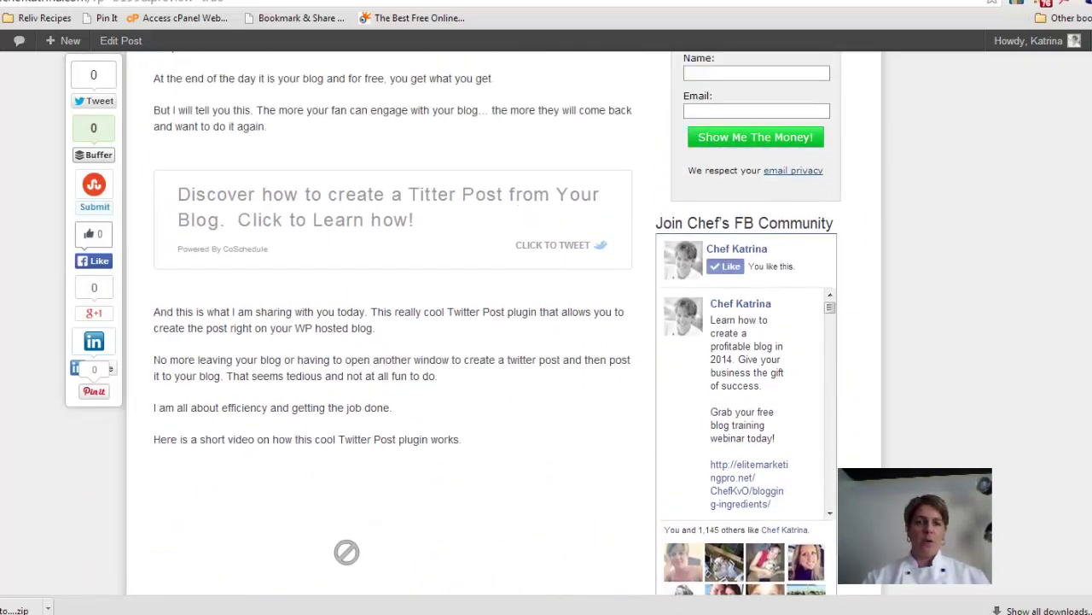
scroll(393, 324, "up", 1)
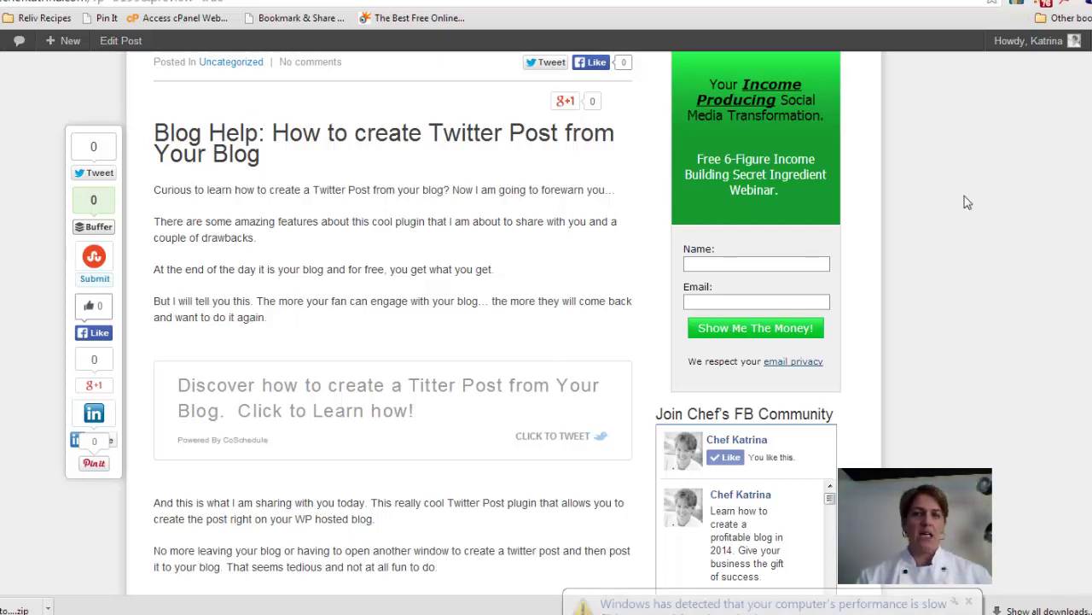
scroll(504, 324, "up", 3)
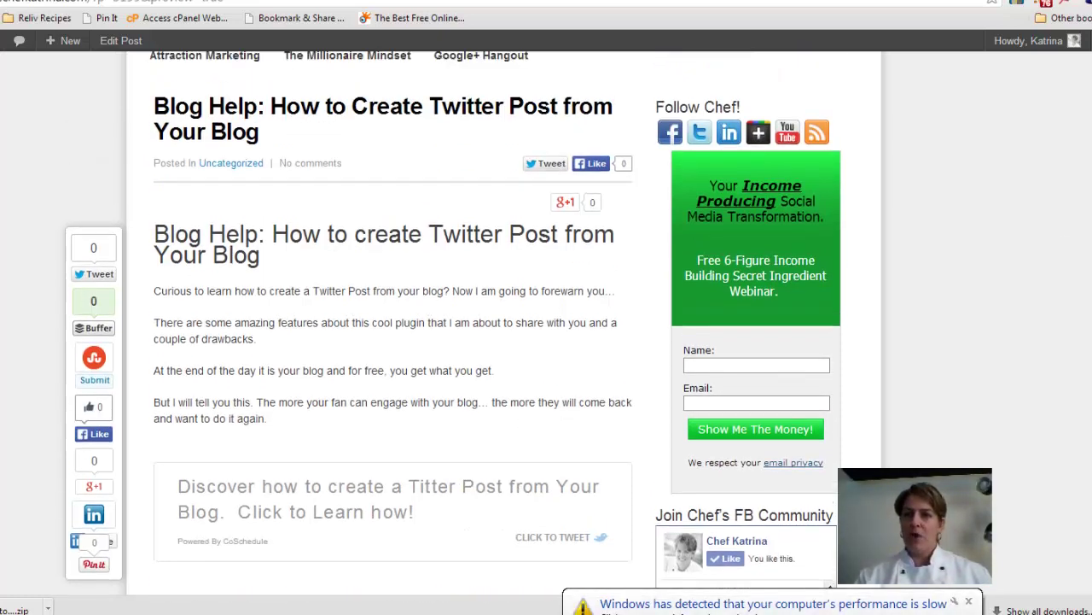
scroll(504, 325, "down", 1)
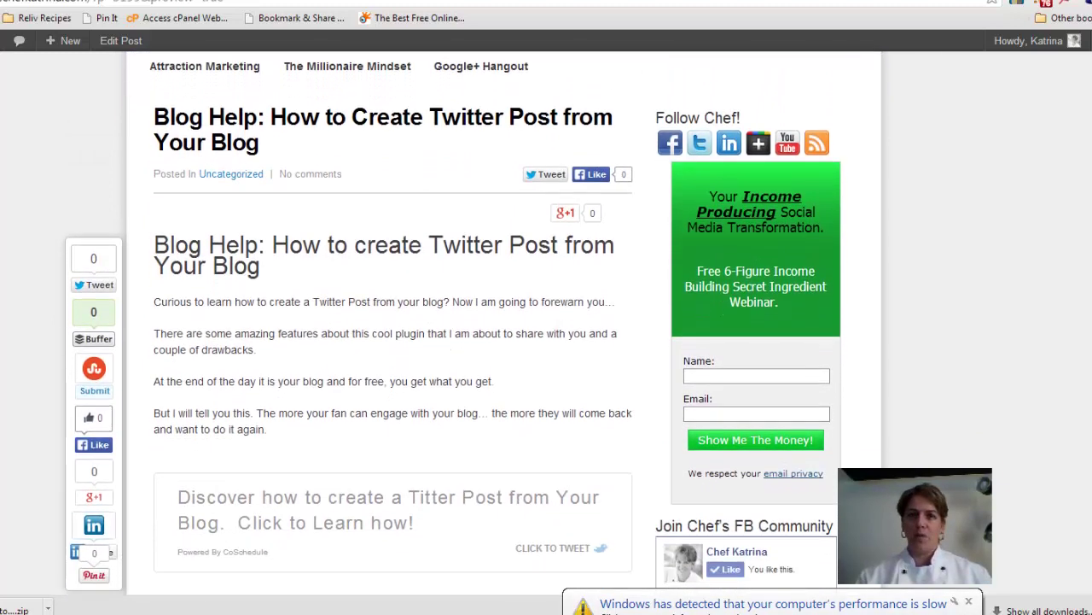